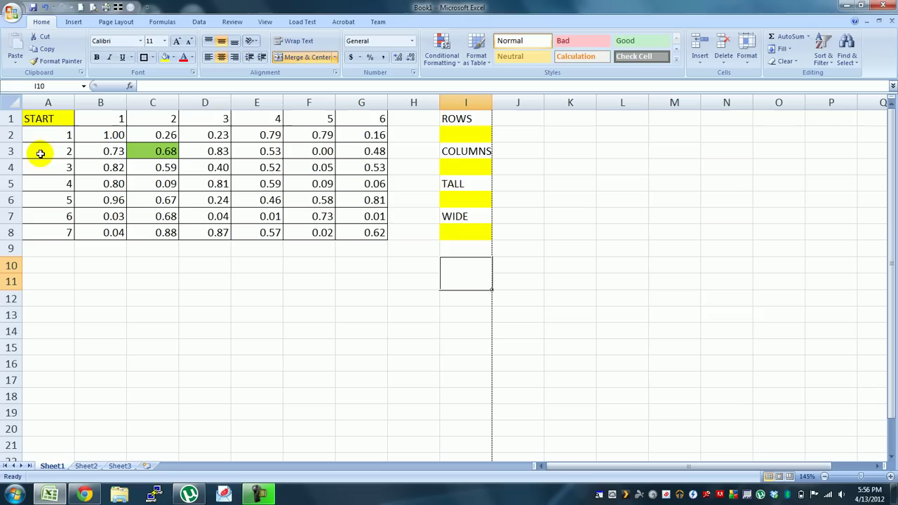
- Point out cell A1, named START, and the row and column numbering around it
click(42, 121)
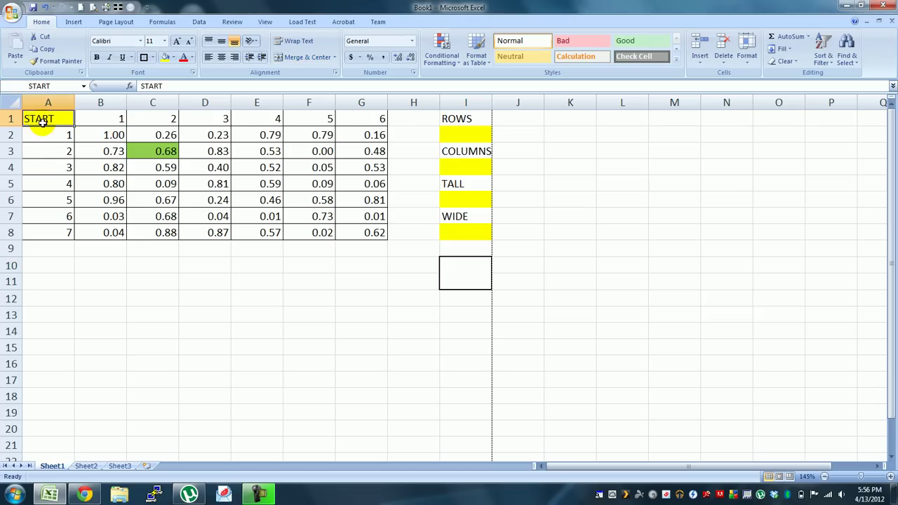
drag(56, 134, 58, 238)
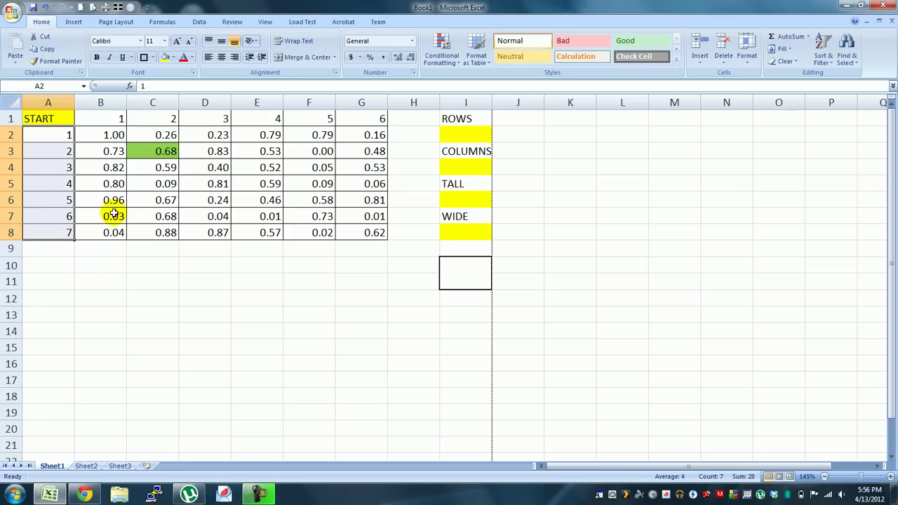
drag(112, 125, 361, 118)
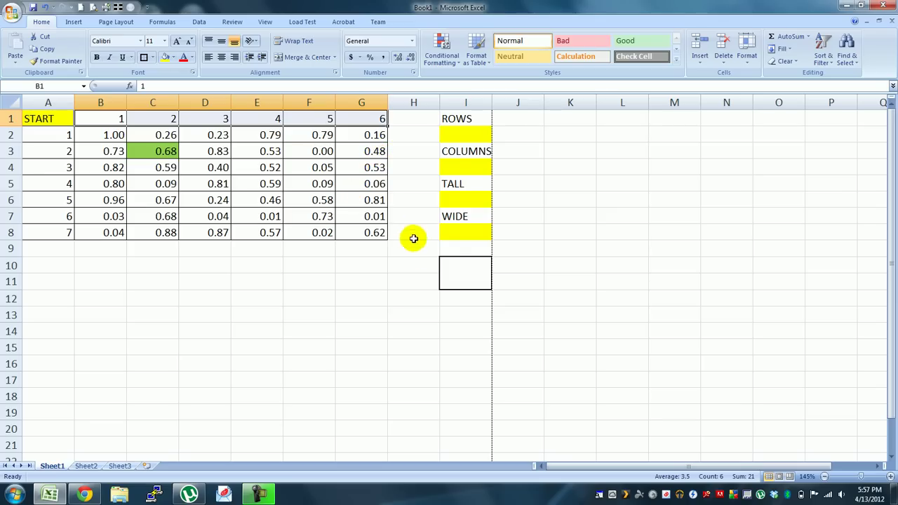
- Enter =OFFSET(START,I2,I4,I6,I8) in cell I10
click(451, 260)
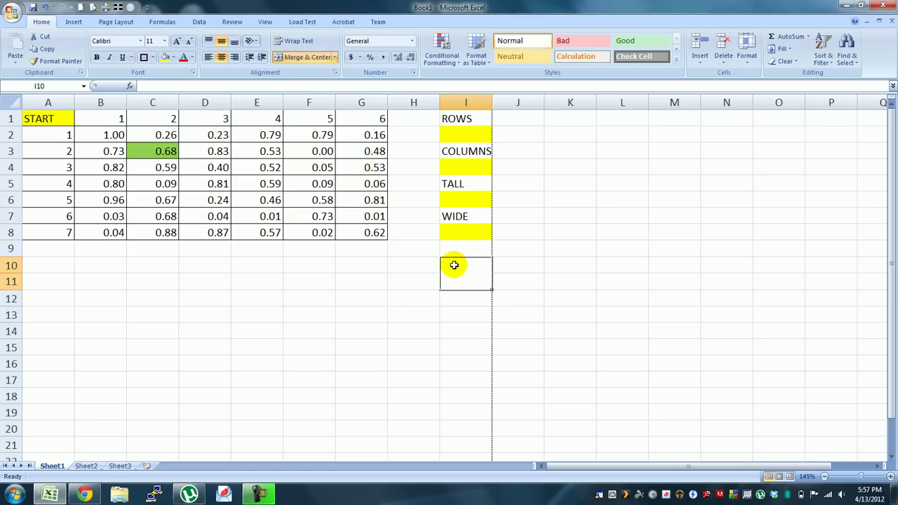
text(=)
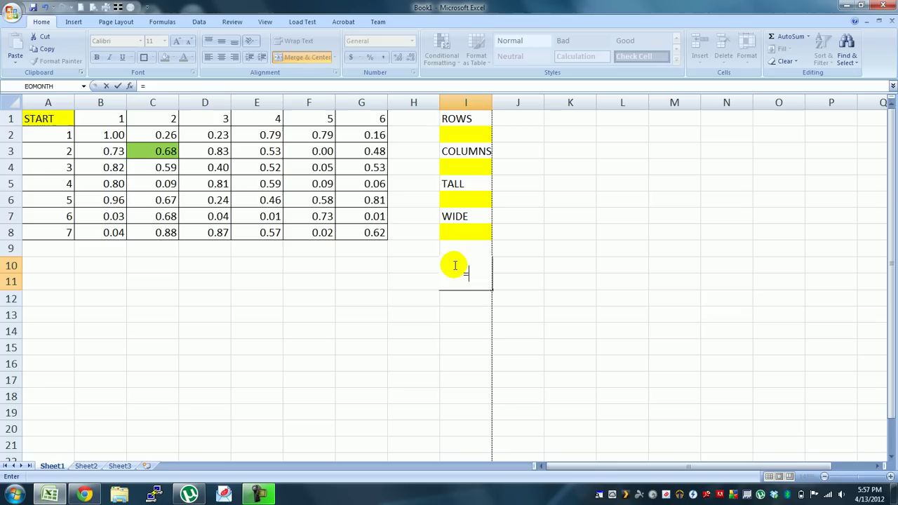
text(offse)
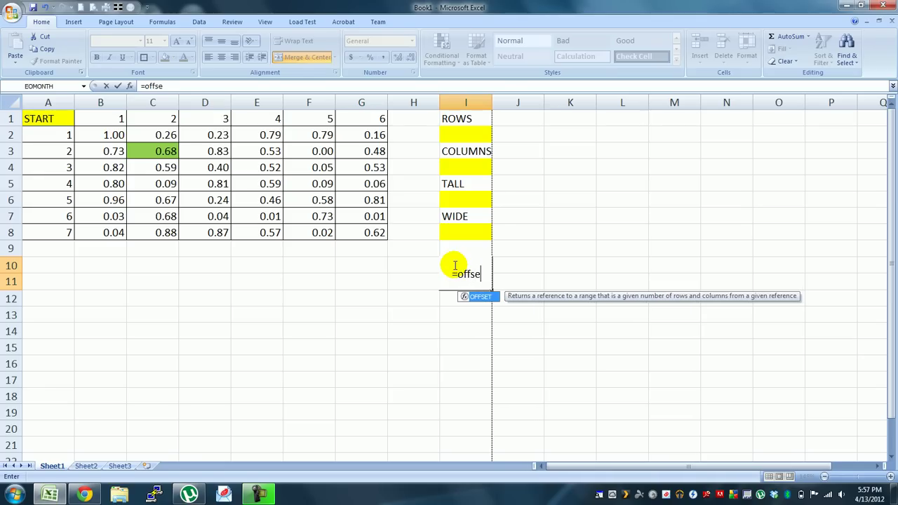
key(Tab)
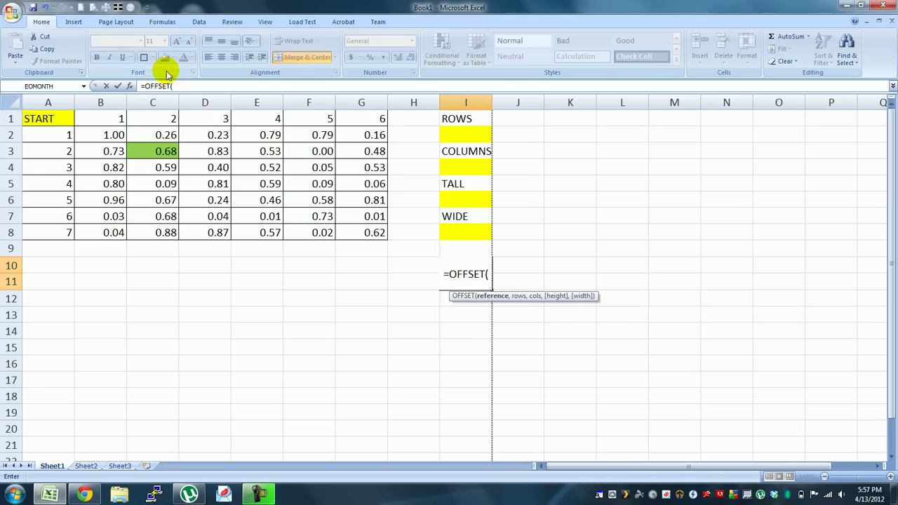
click(32, 121)
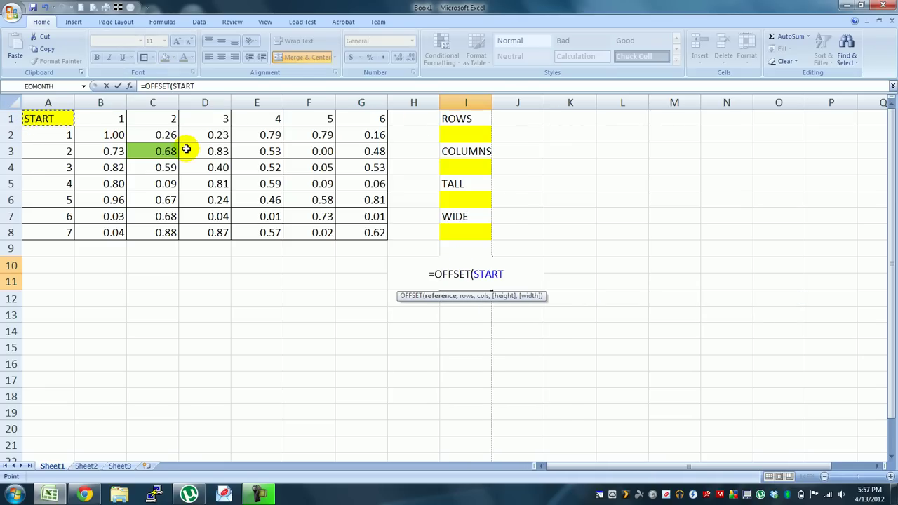
text(,)
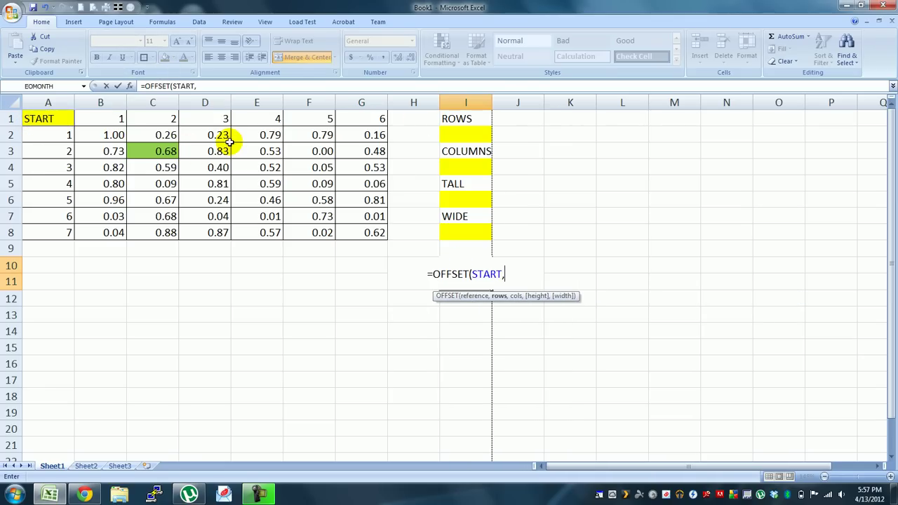
click(461, 132)
text(,)
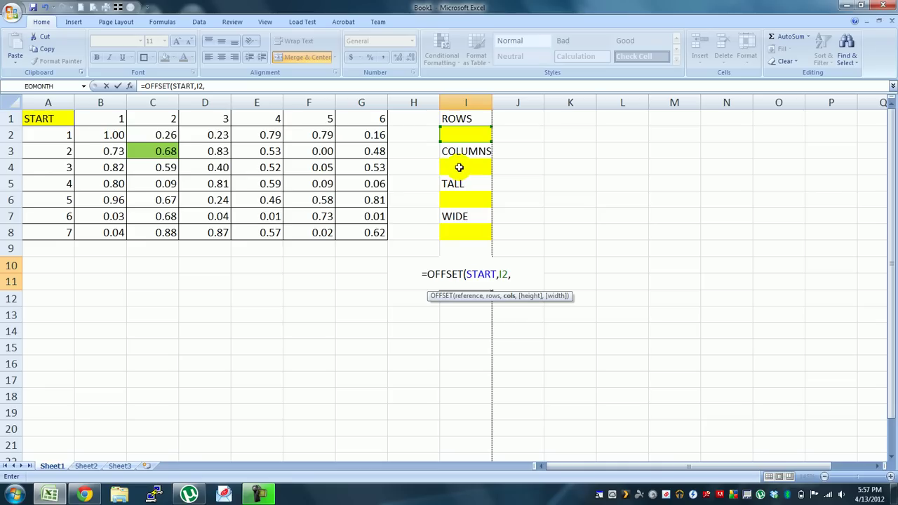
click(459, 167)
text(,)
click(457, 199)
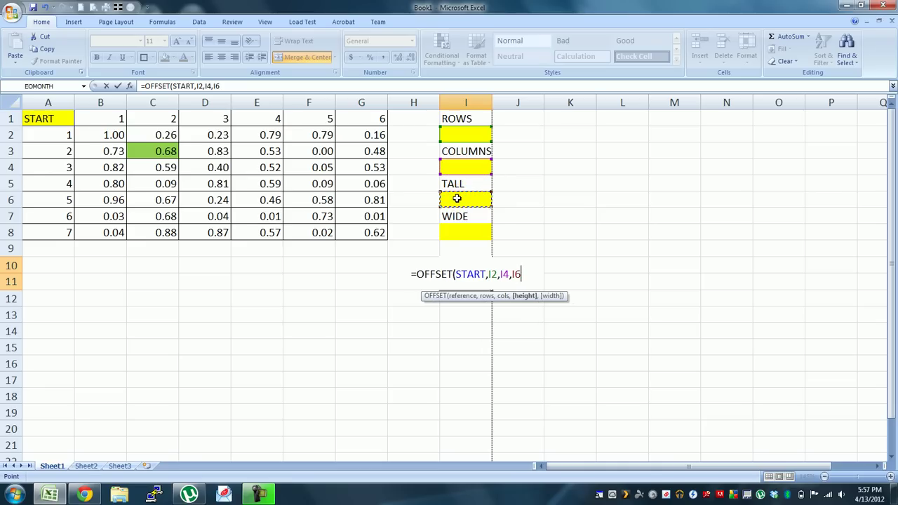
text(,)
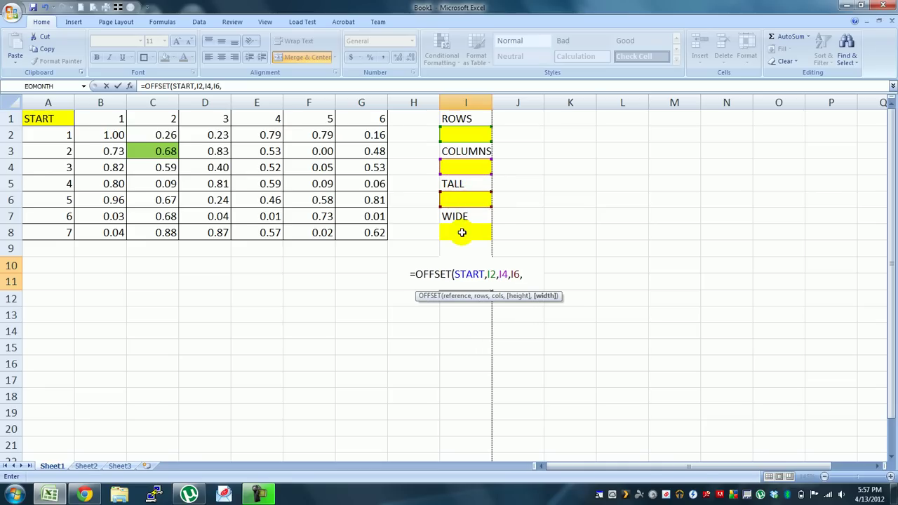
click(463, 232)
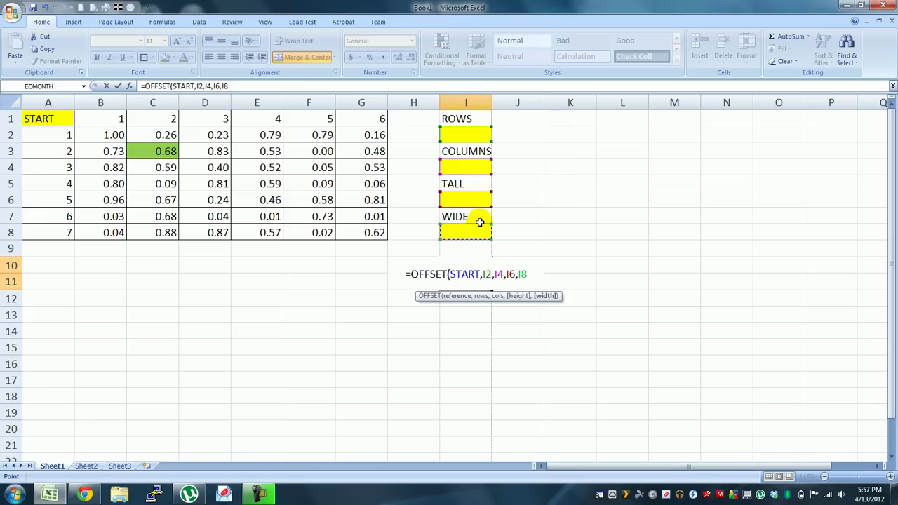
key(Return)
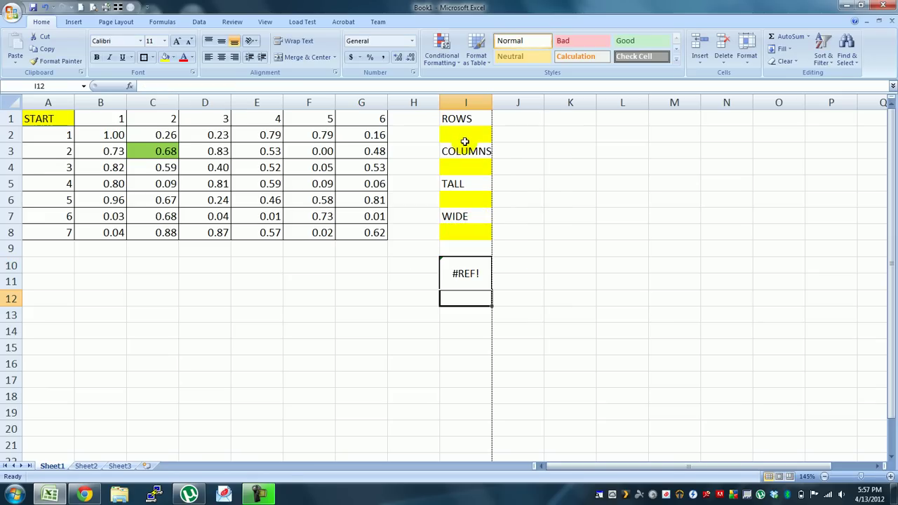
- Enter 2 for ROWS and COLUMNS and 1 for TALL and WIDE
click(466, 138)
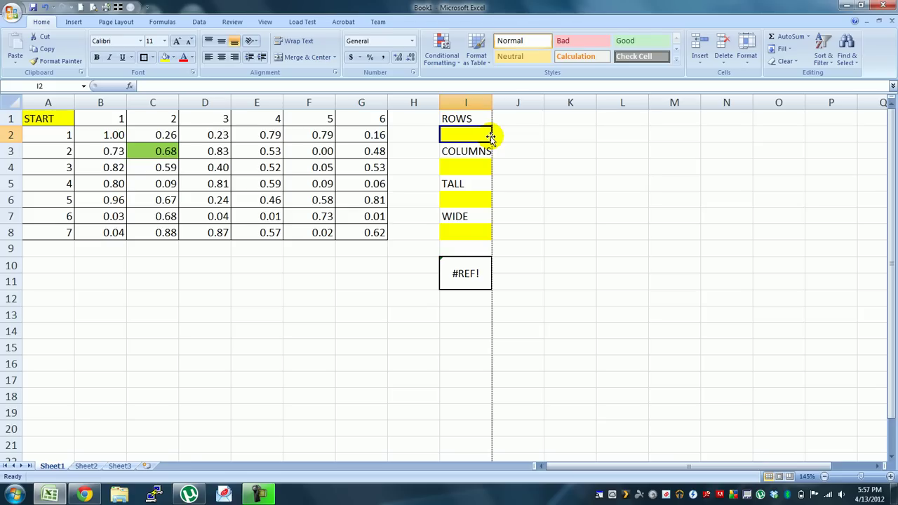
text(2)
key(Return)
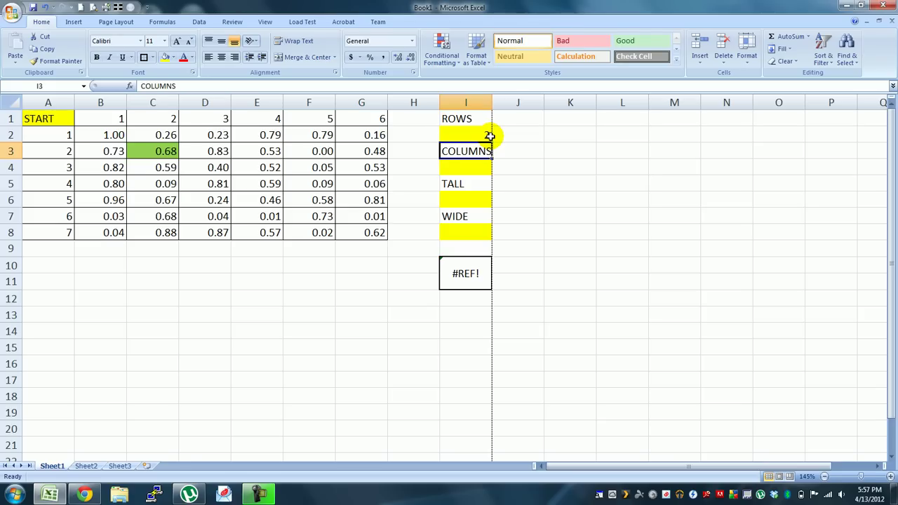
key(Return)
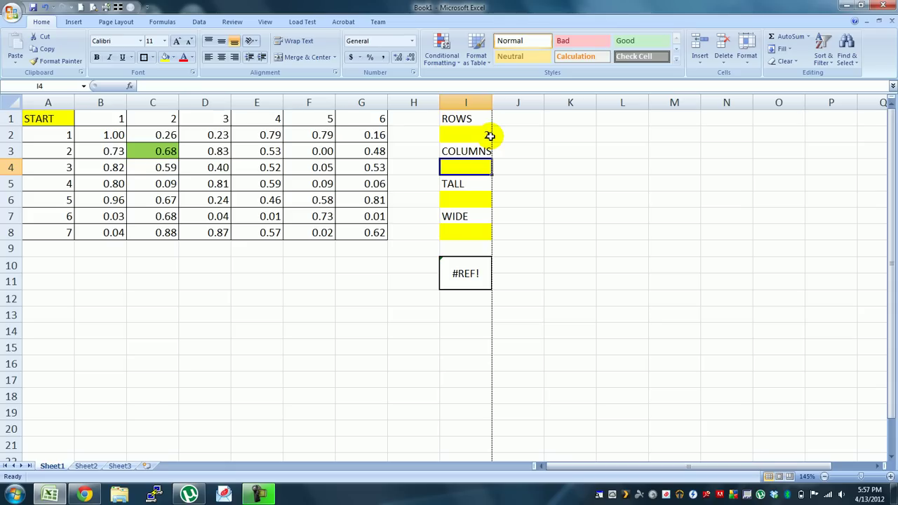
text(2)
key(Return)
key(Return)
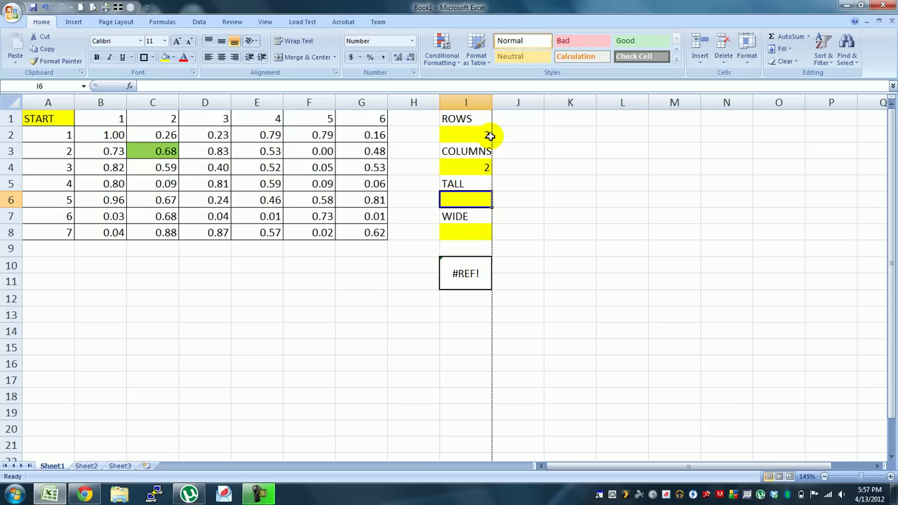
text(1)
key(Return)
key(Return)
text(1)
key(Return)
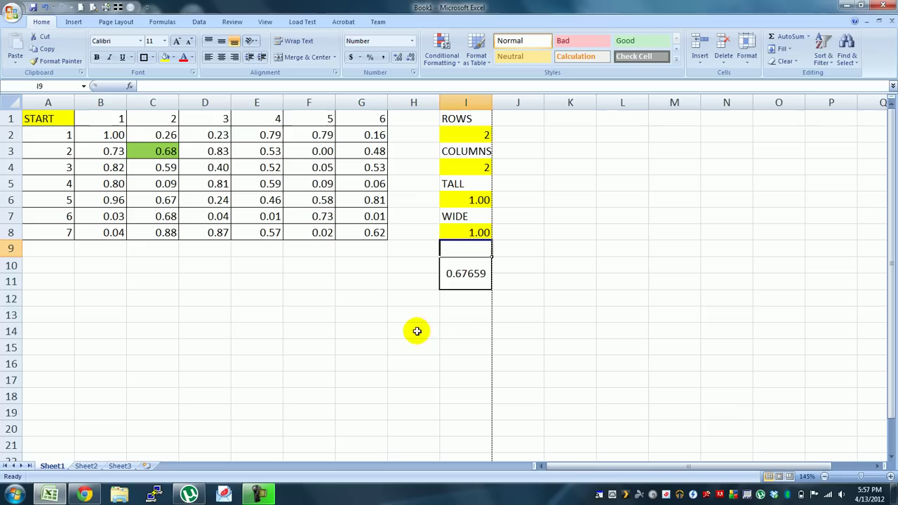
- Reduce the decimals in I10 so the result shows 0.68
click(481, 298)
click(470, 268)
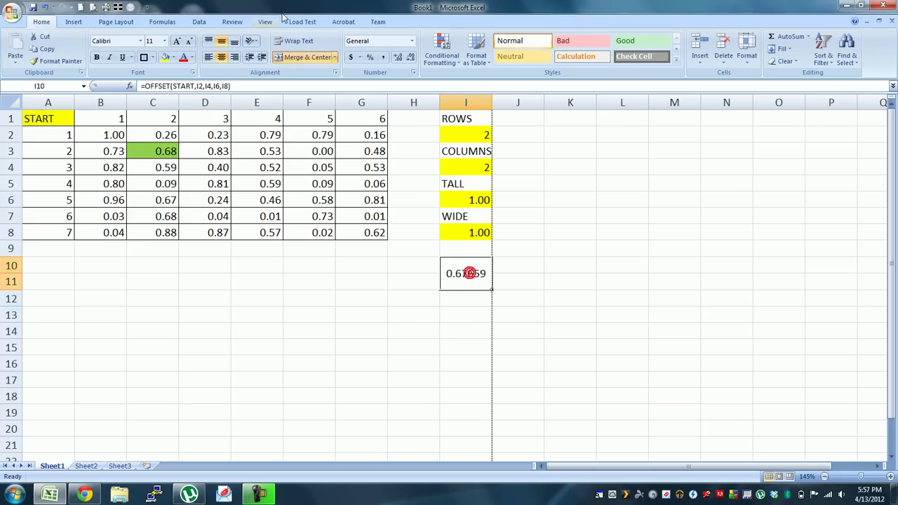
click(411, 57)
click(410, 57)
click(411, 58)
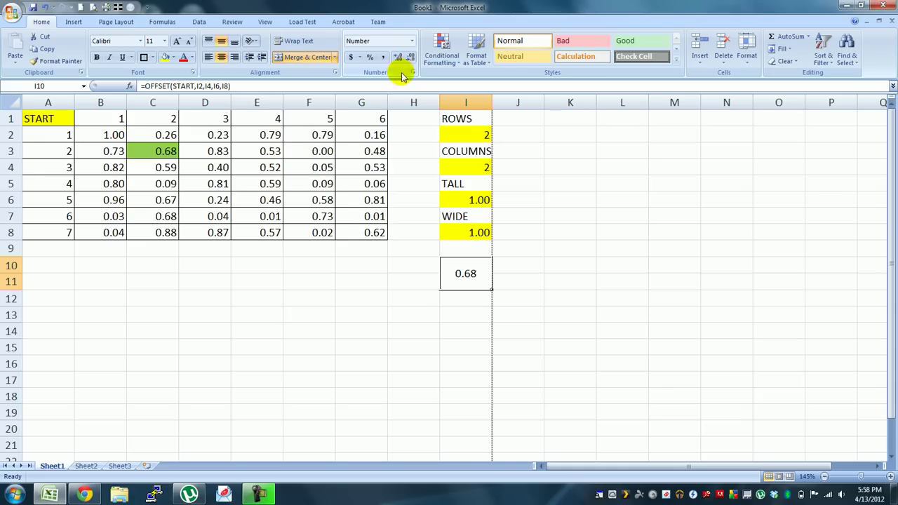
- Change COLUMNS in I4 and ROWS in I2 to 3, updating the result to 0.40
click(480, 164)
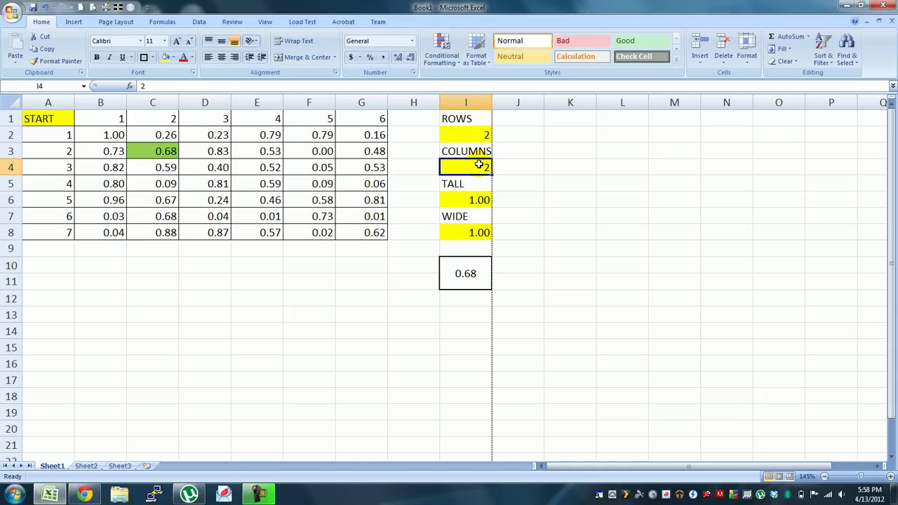
text(3)
key(Return)
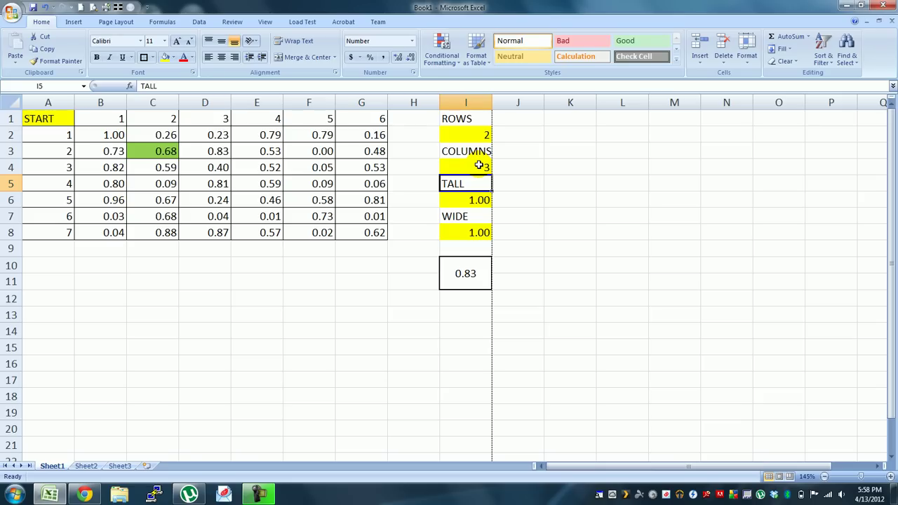
key(Down)
key(Up)
key(Up)
key(Up)
key(Up)
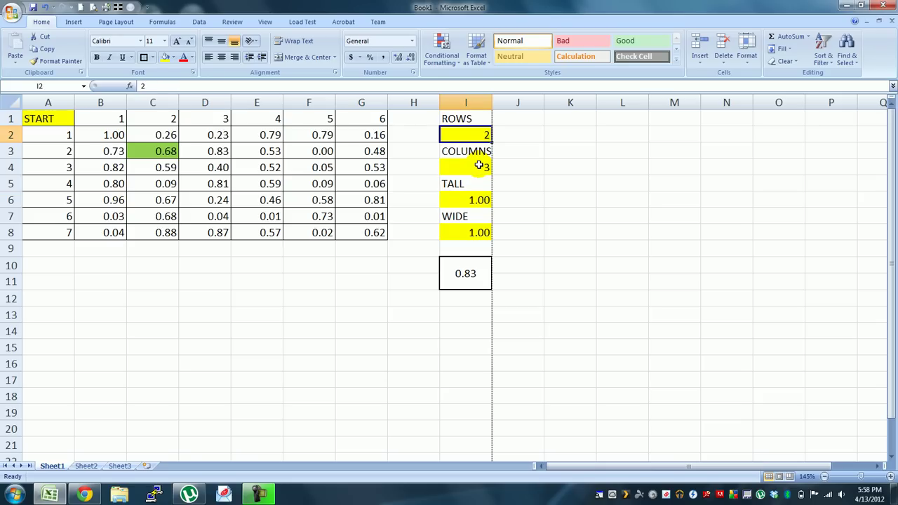
text(3)
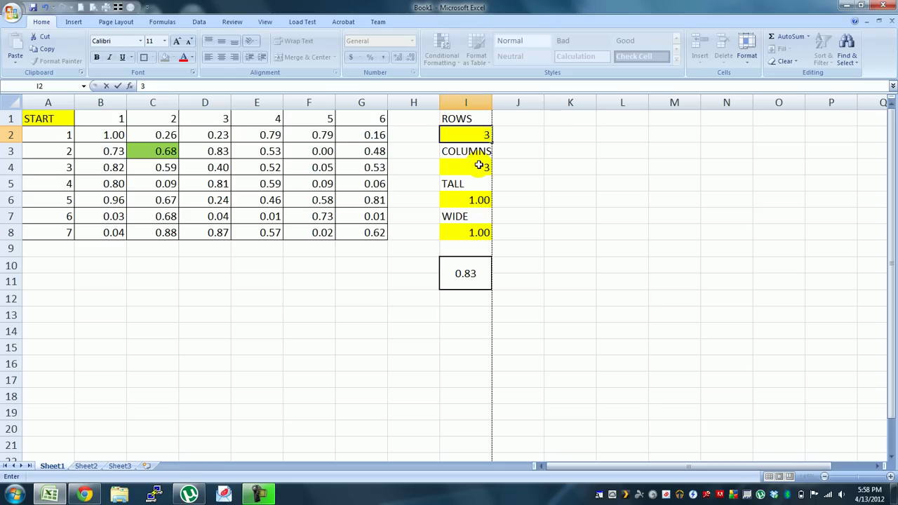
key(Return)
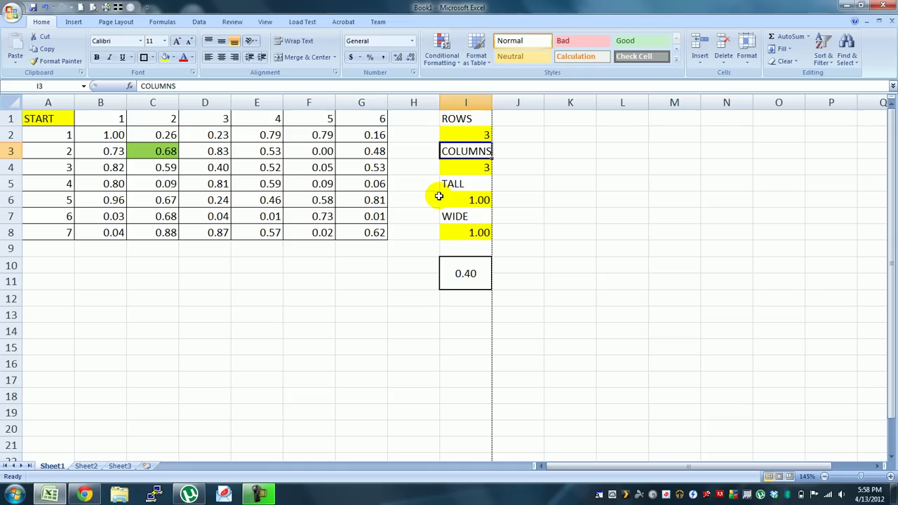
- Reset ROWS and COLUMNS to 2 and check the values in D3 and C3
key(Up)
text(2)
key(Return)
key(Return)
text(2)
key(Return)
key(Return)
key(Return)
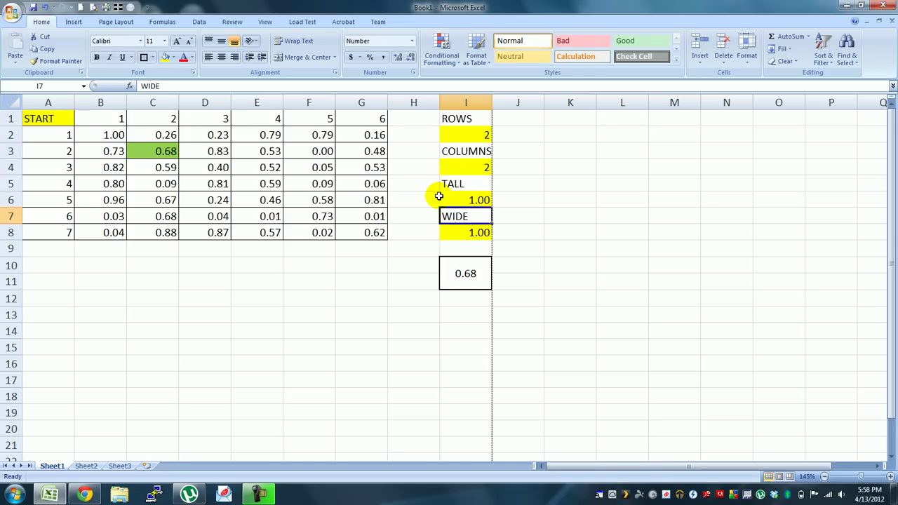
key(Return)
key(Return)
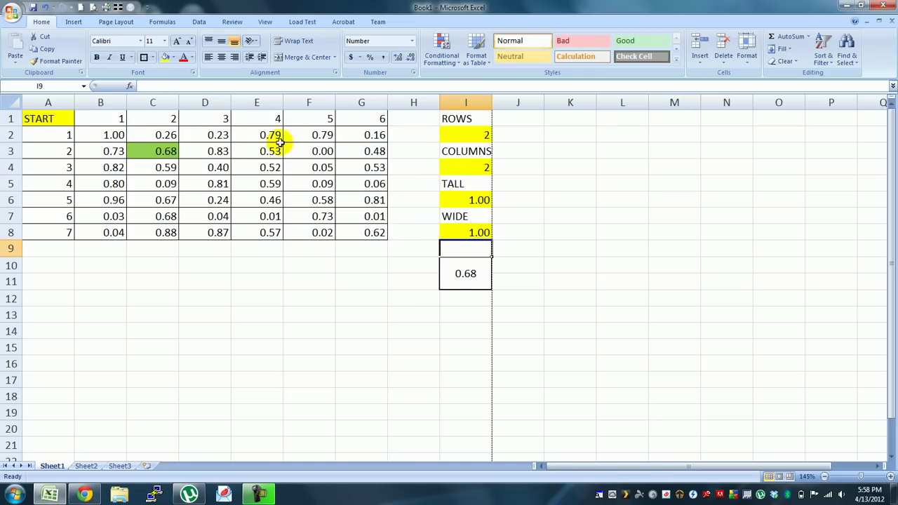
double_click(217, 152)
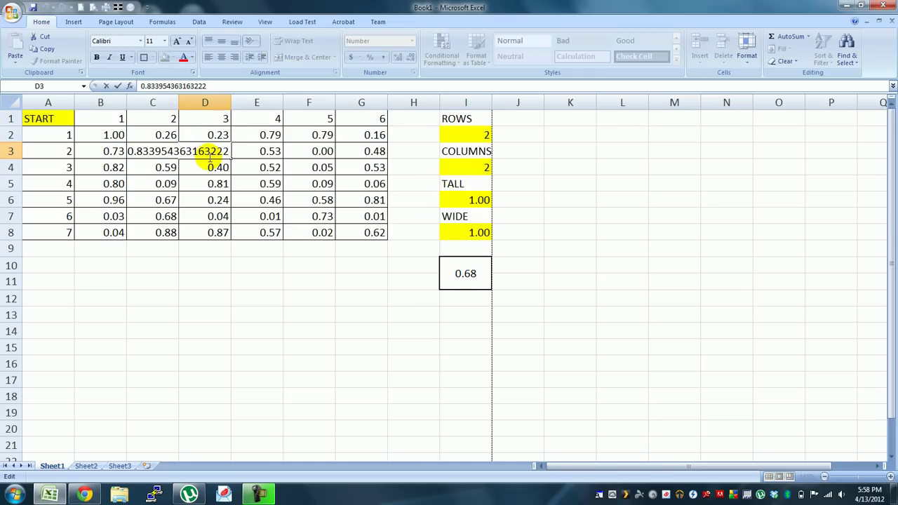
click(151, 150)
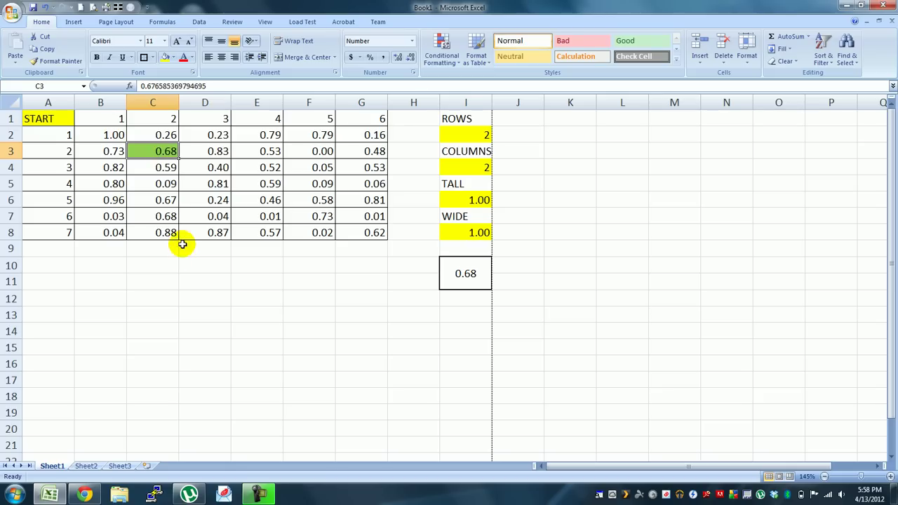
- Set WIDE in I8 to 2, producing #VALUE!, and select the returned block C3:D3
click(468, 232)
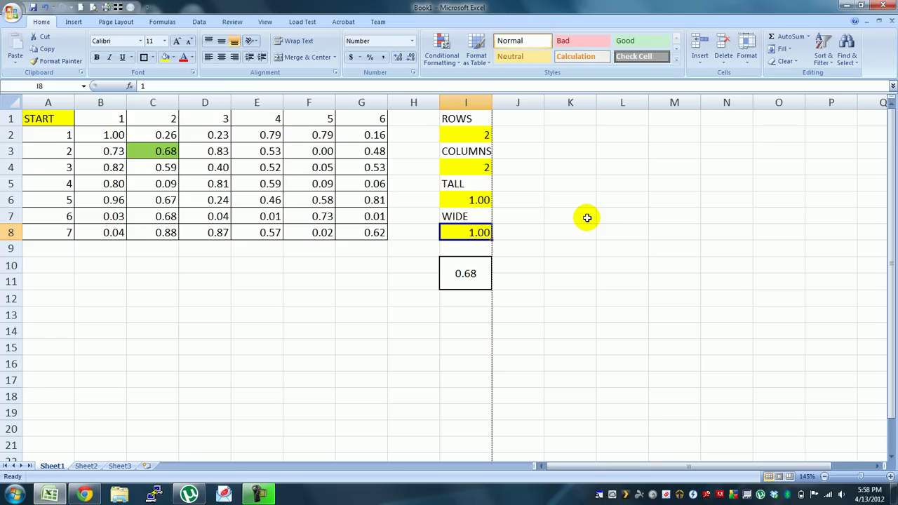
text(2)
key(Return)
key(Down)
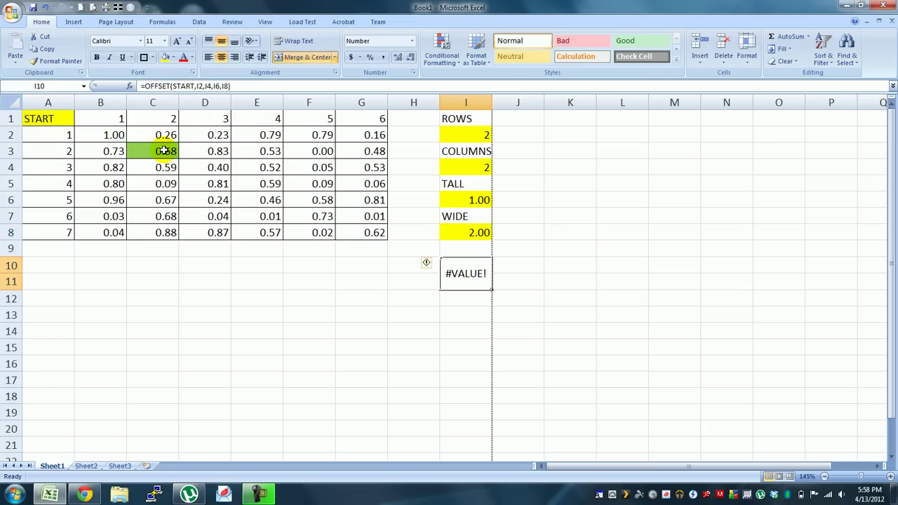
drag(162, 150, 193, 148)
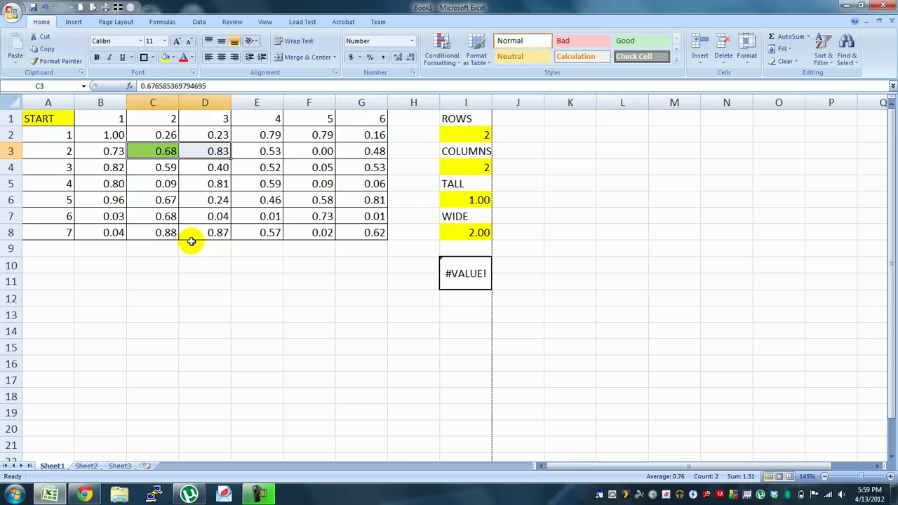
- Edit the I10 formula to =SUM(OFFSET(START,I2,I4,I6,I8))
click(476, 275)
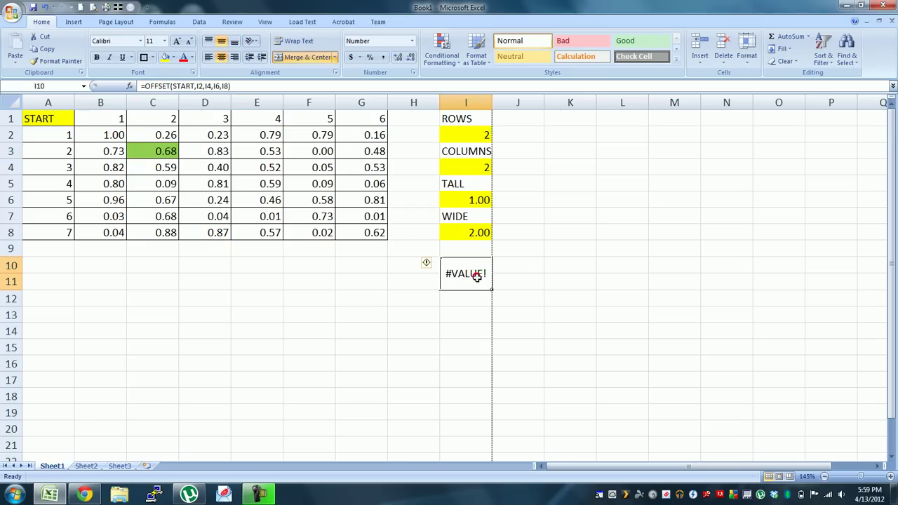
click(144, 85)
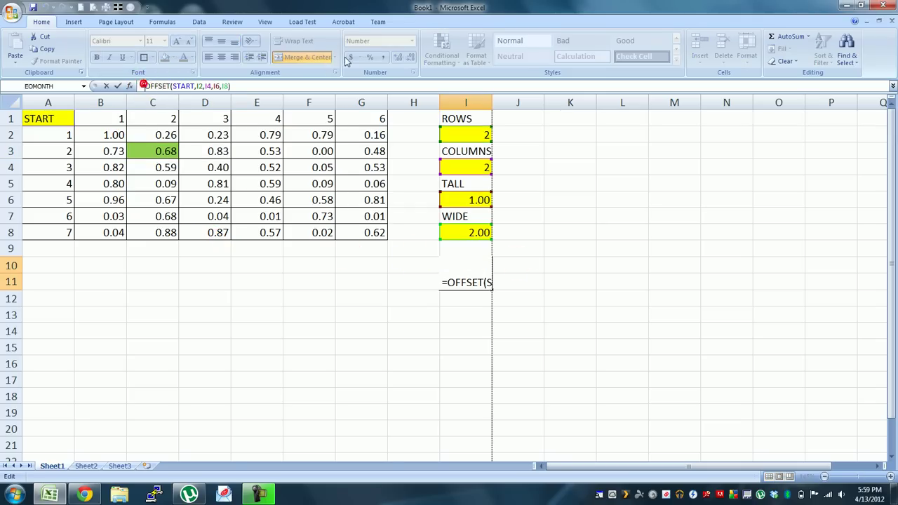
text(SUM()
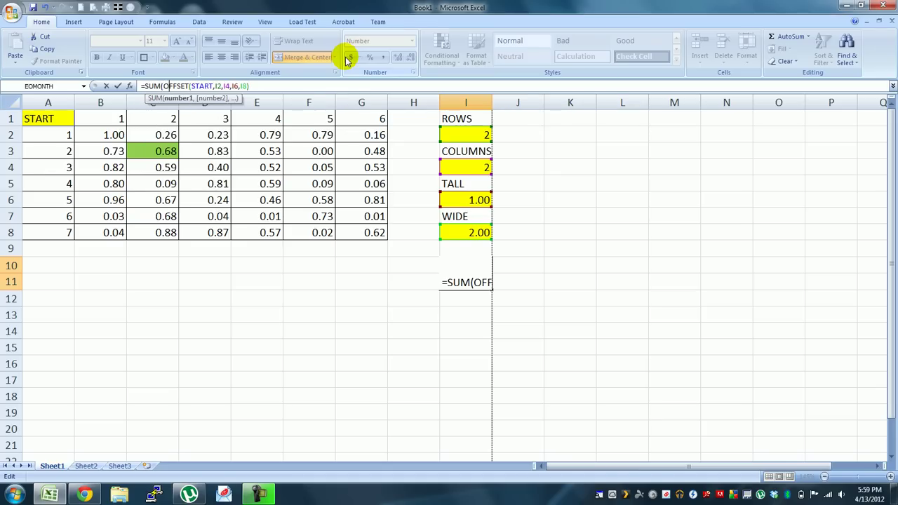
key(Right)
key(Right)
key(Right)
key(Right)
key(Right)
key(Right)
key(Right)
key(Right)
key(Right)
key(Right)
key(Right)
key(Right)
key(Right)
key(Right)
key(Right)
key(Right)
key(Right)
key(Right)
key(Right)
key(Right)
text())
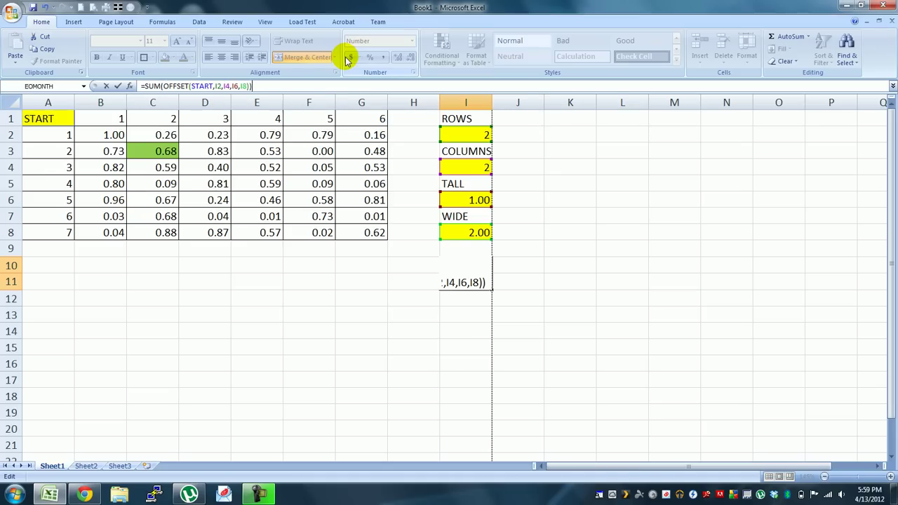
key(Return)
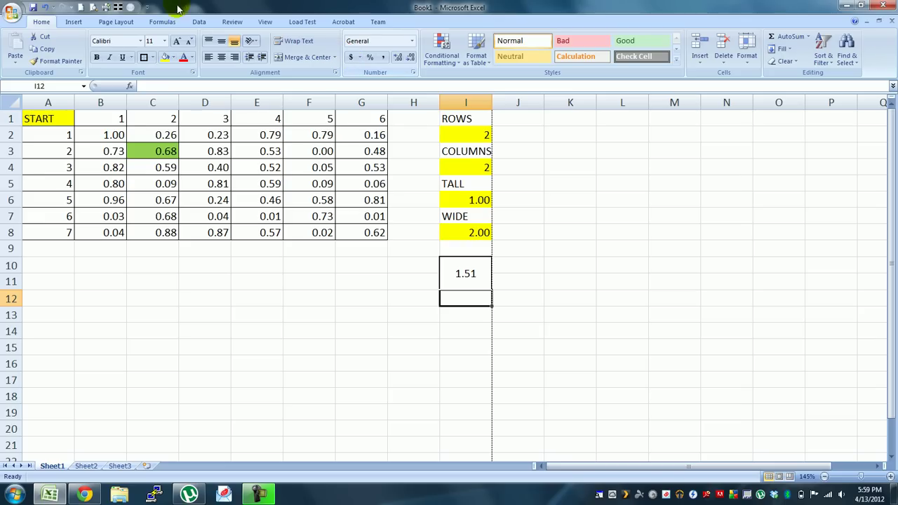
- Select C3:D3 to confirm their 1.51 total matches I10
drag(159, 151, 189, 150)
click(187, 149)
key(shift+Down)
key(shift+Down)
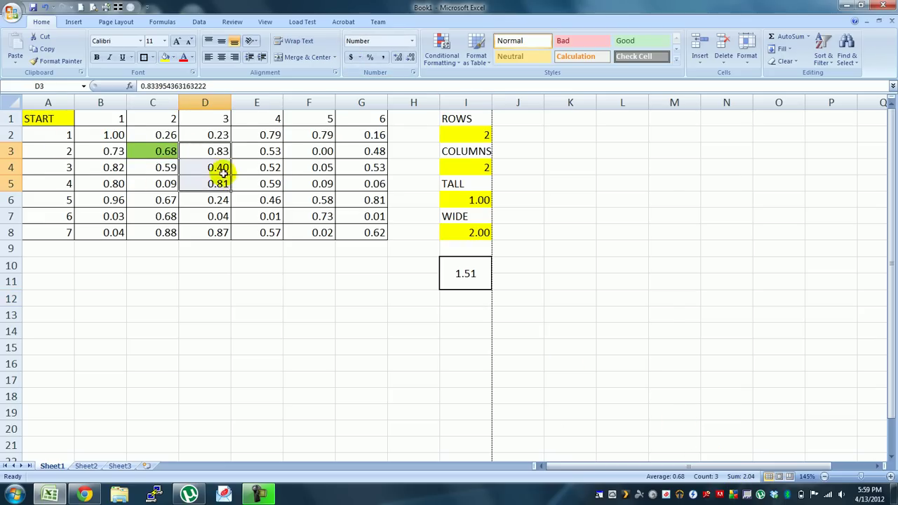
click(151, 149)
drag(158, 150, 202, 149)
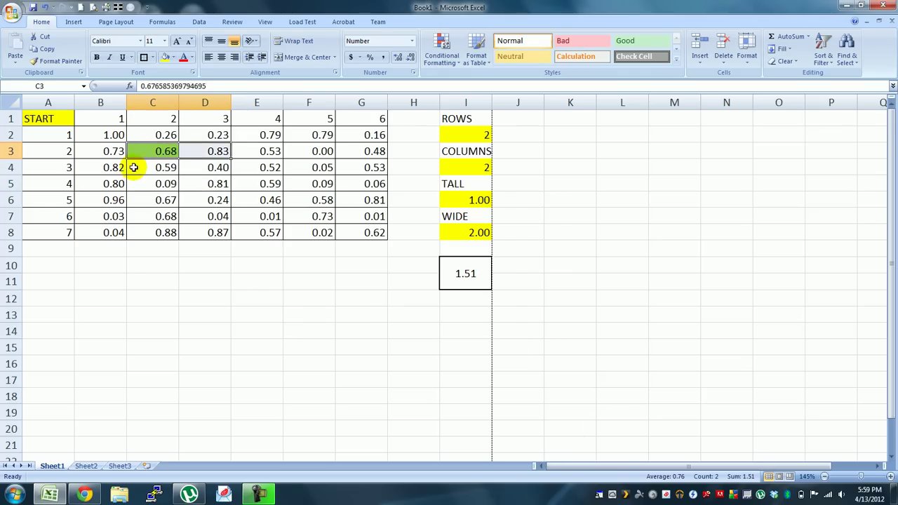
click(264, 268)
- Enter 2 in TALL (I6) and select C3:D4 to confirm the 2.50 sum
click(478, 201)
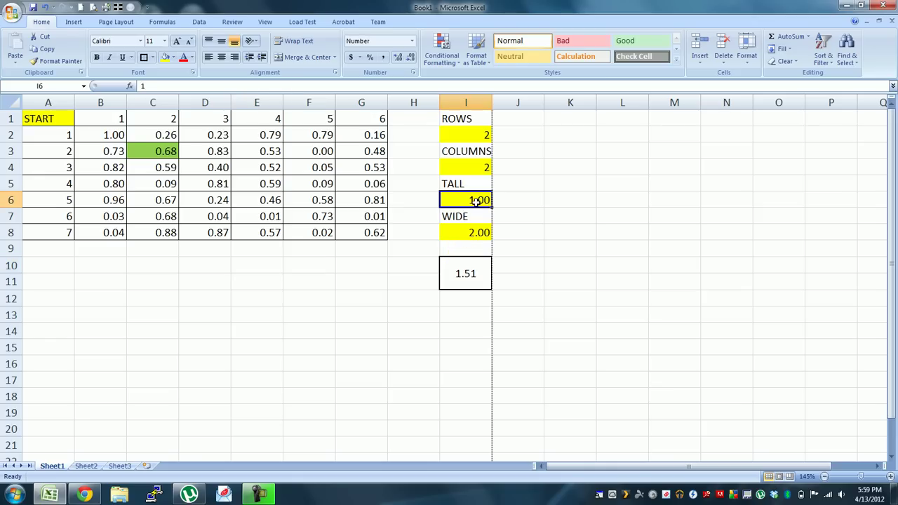
text(2)
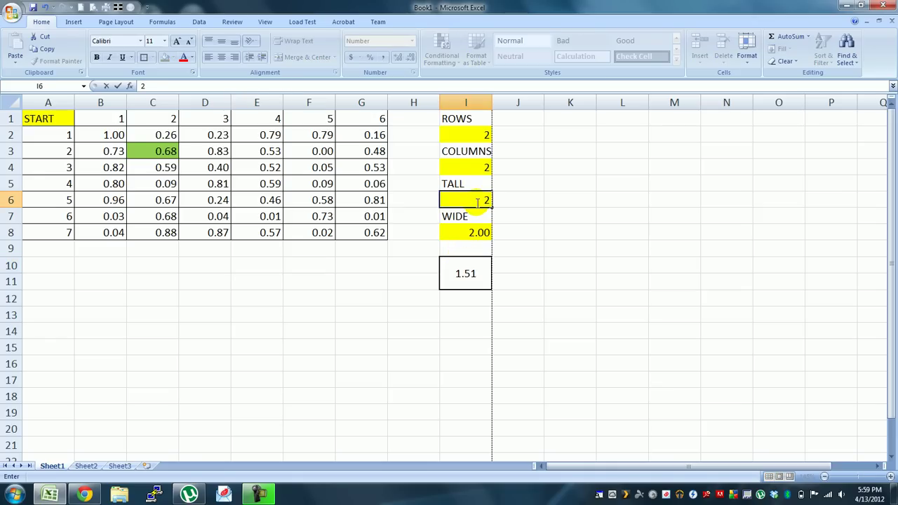
key(Return)
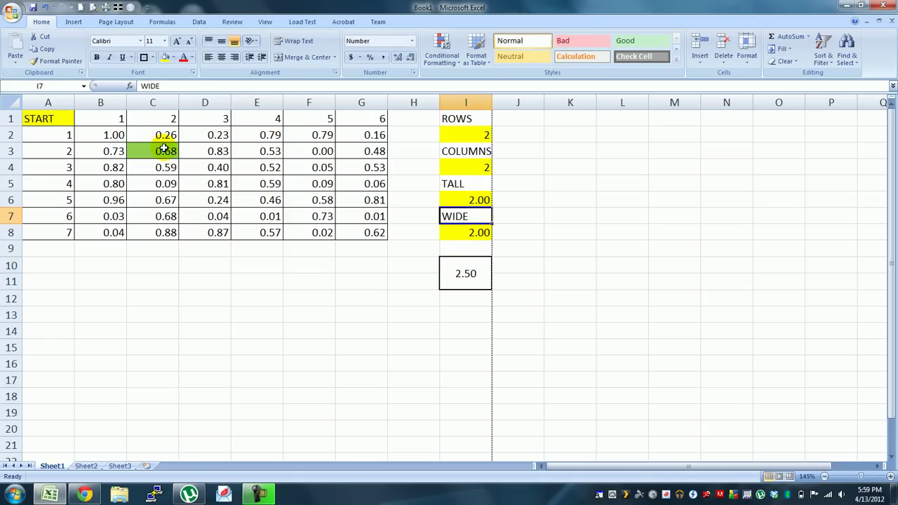
drag(163, 149, 212, 170)
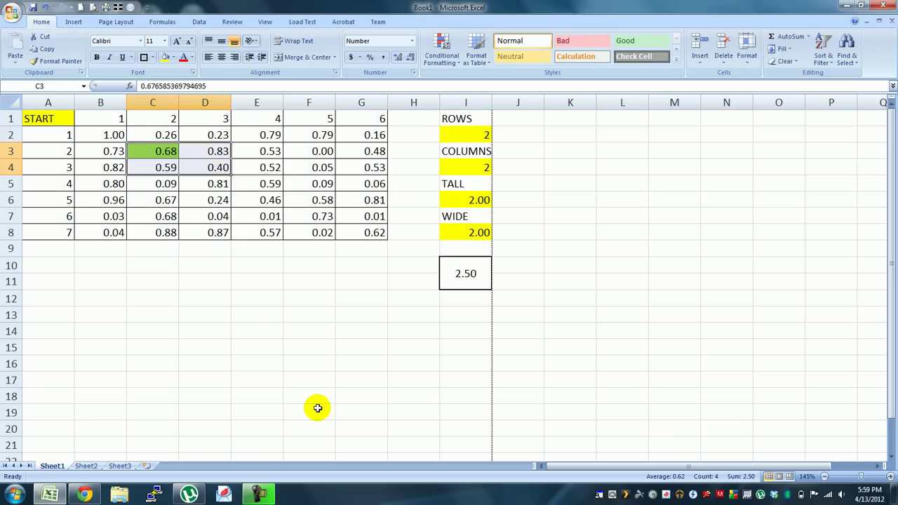